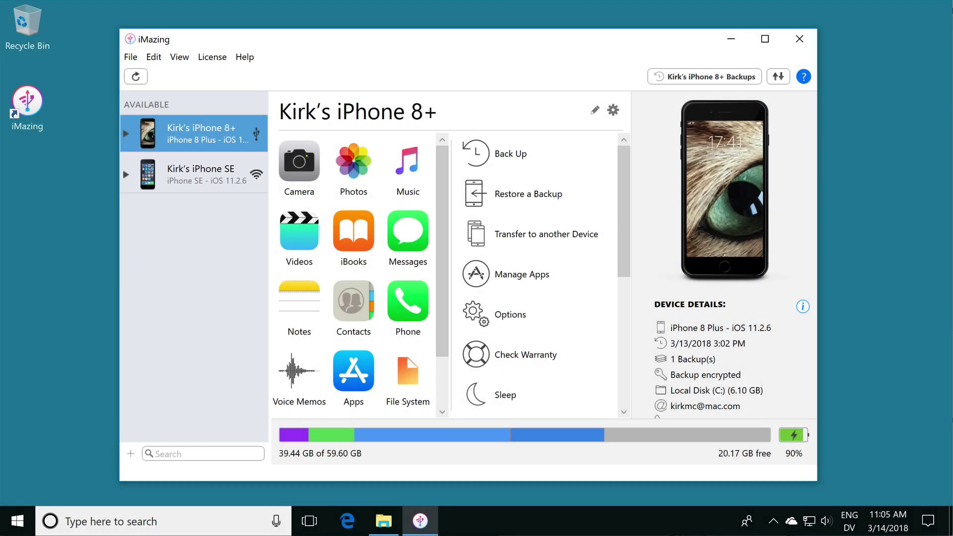
Step: Copy The Gunslinger (Revised Edition) from the iPhone's iBooks list onto the desktop
double_click(168, 127)
left_click(165, 257)
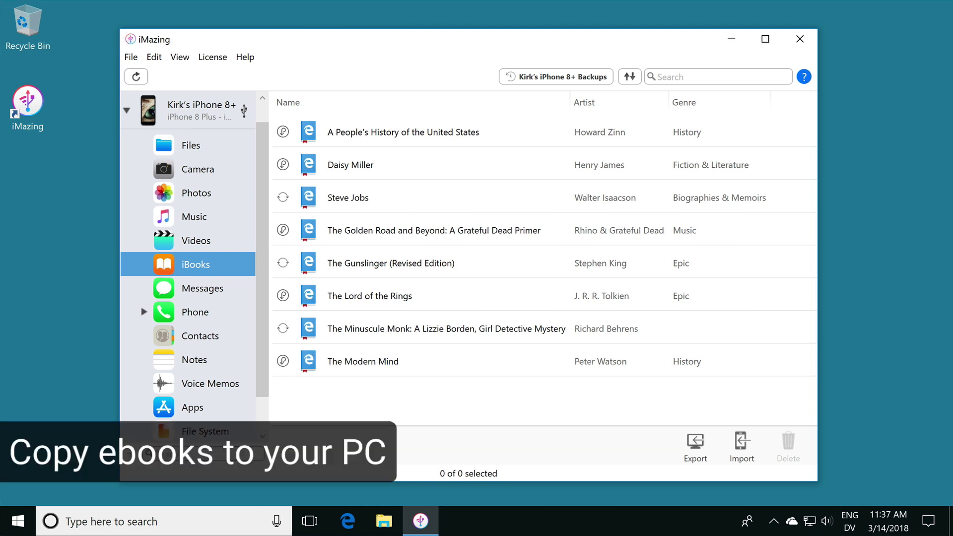
left_click(308, 274)
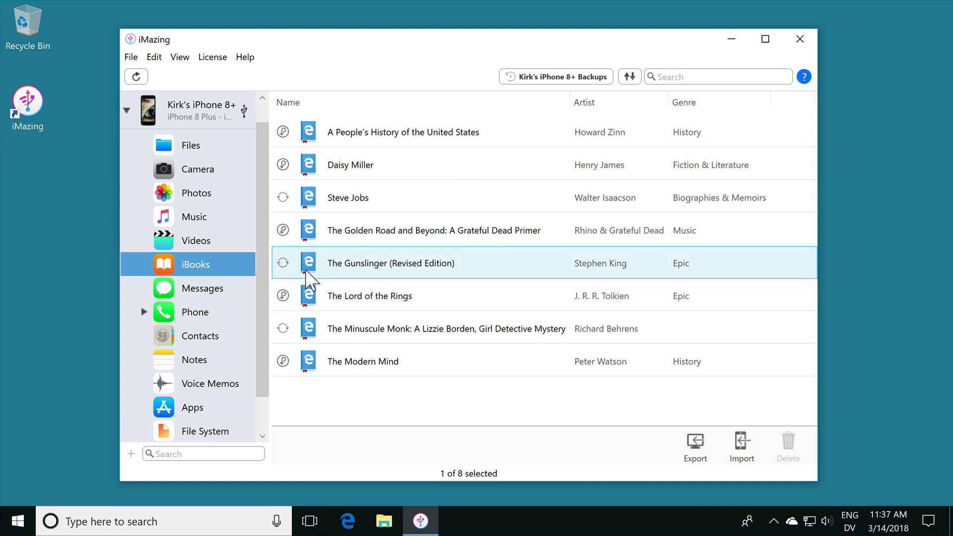
left_click_drag(305, 273, 52, 235)
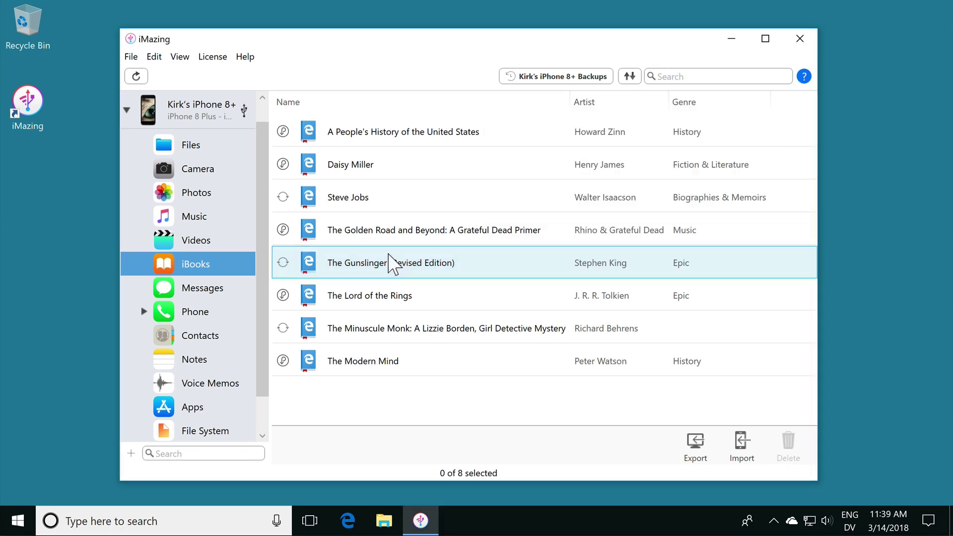
Step: Export the selected ebook to the user's home folder
left_click(391, 262)
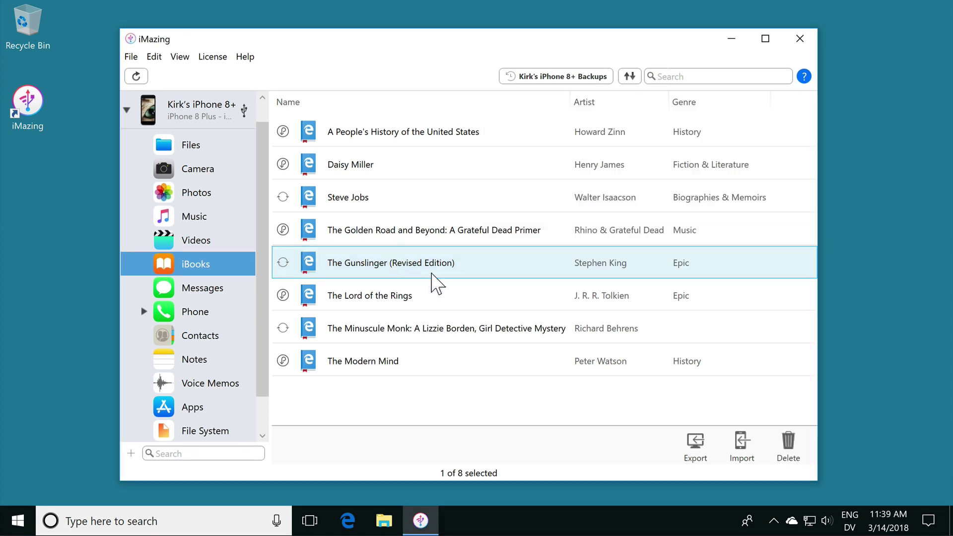
left_click(695, 445)
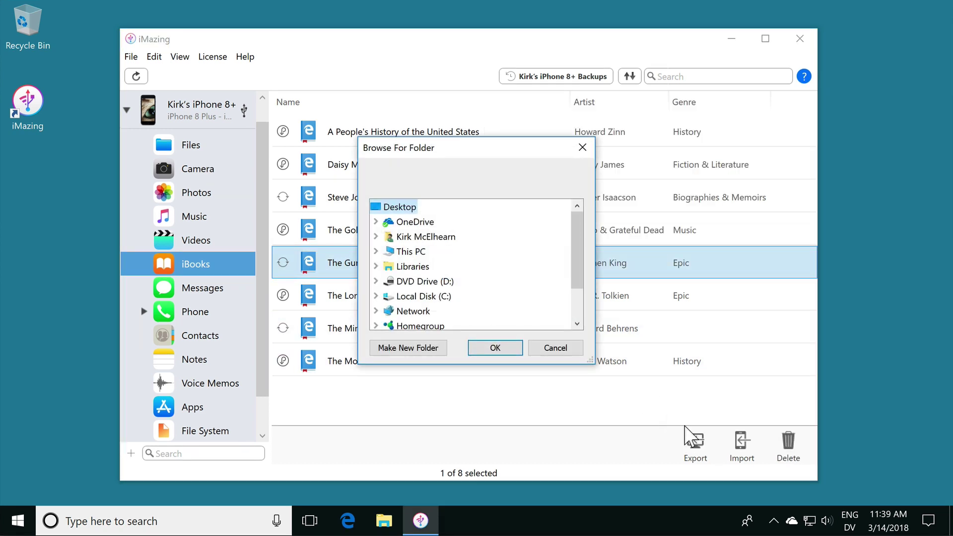
left_click(447, 236)
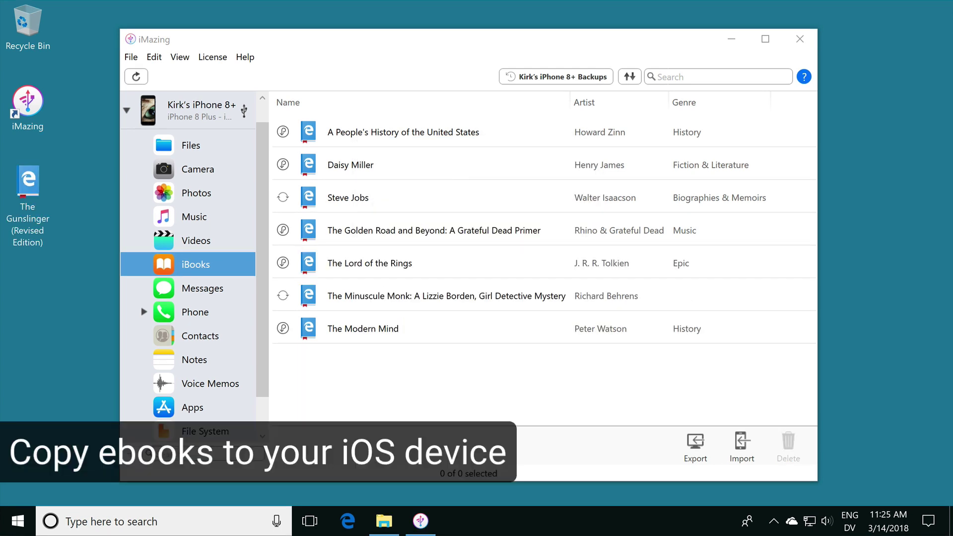
Step: Add The Gunslinger desktop file and the ePubs folder's books to the iPhone, then import The Gunslinger file
left_click_drag(27, 201, 465, 403)
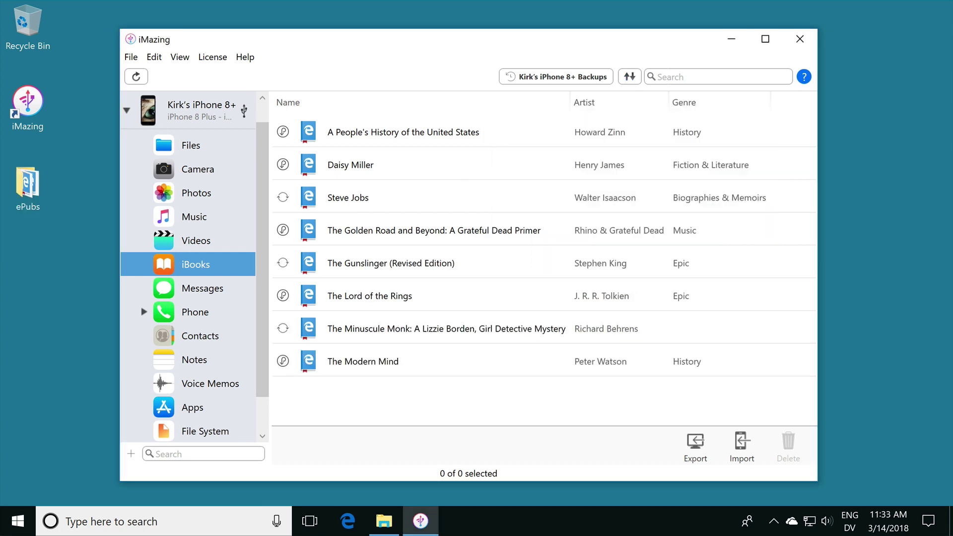
left_click_drag(23, 186, 451, 394)
left_click(742, 447)
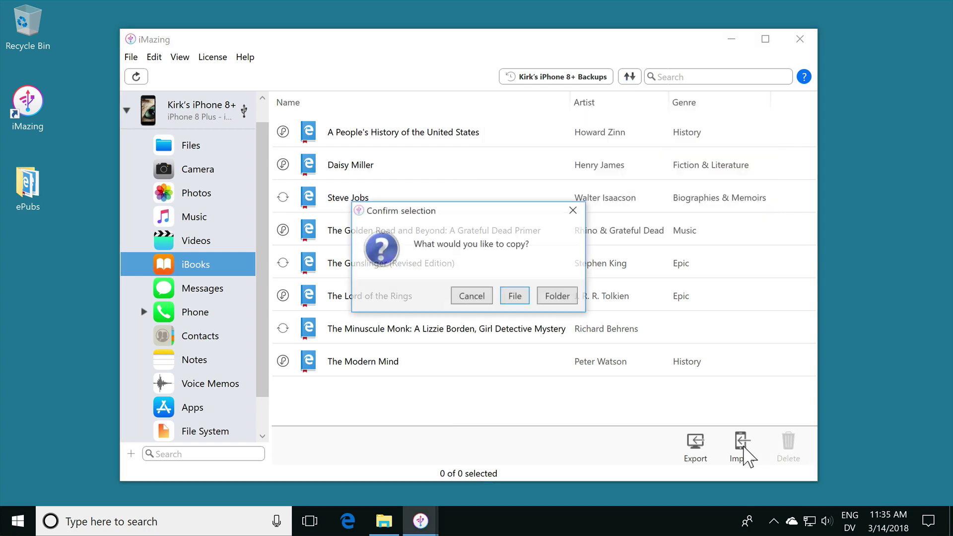
left_click(514, 297)
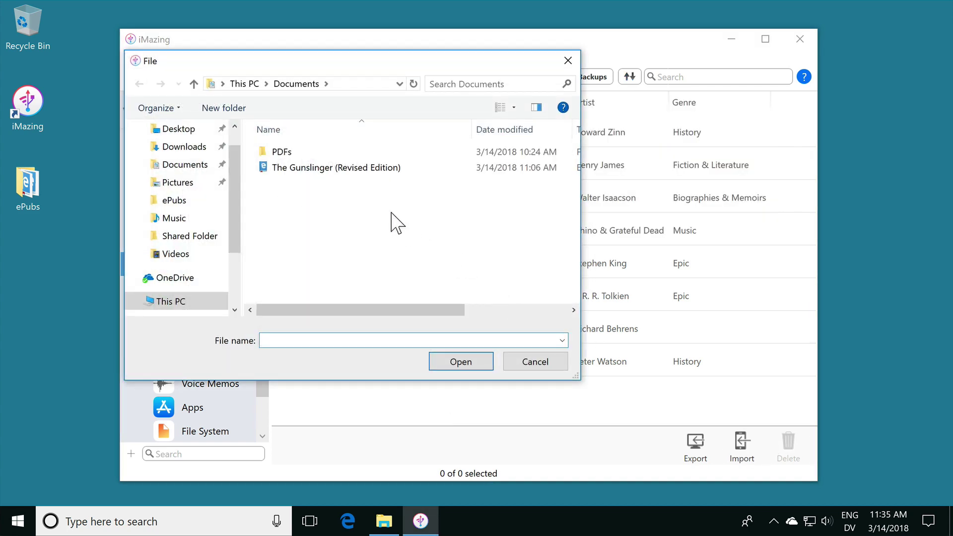
left_click(365, 174)
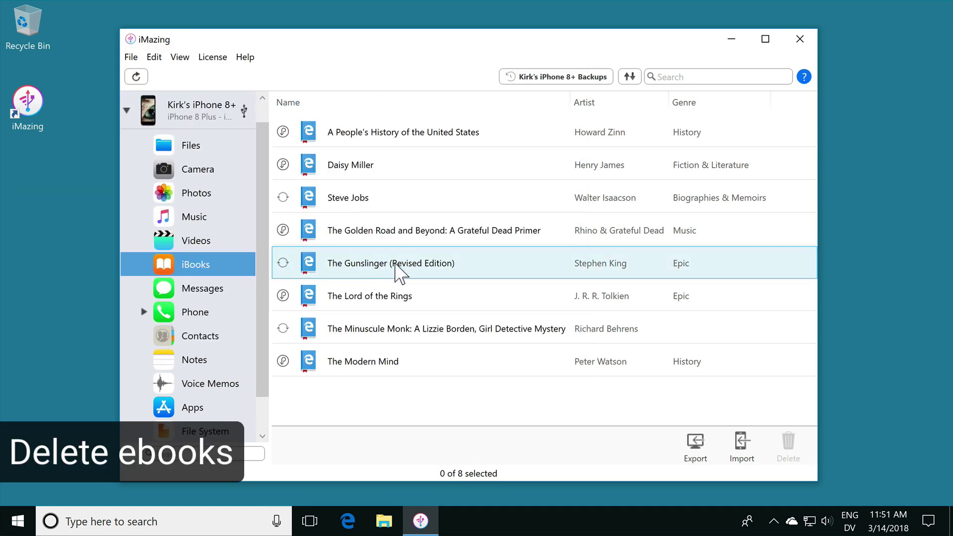
Step: Delete The Gunslinger (Revised Edition) via its right-click menu in the iBooks list
right_click(396, 272)
left_click(425, 315)
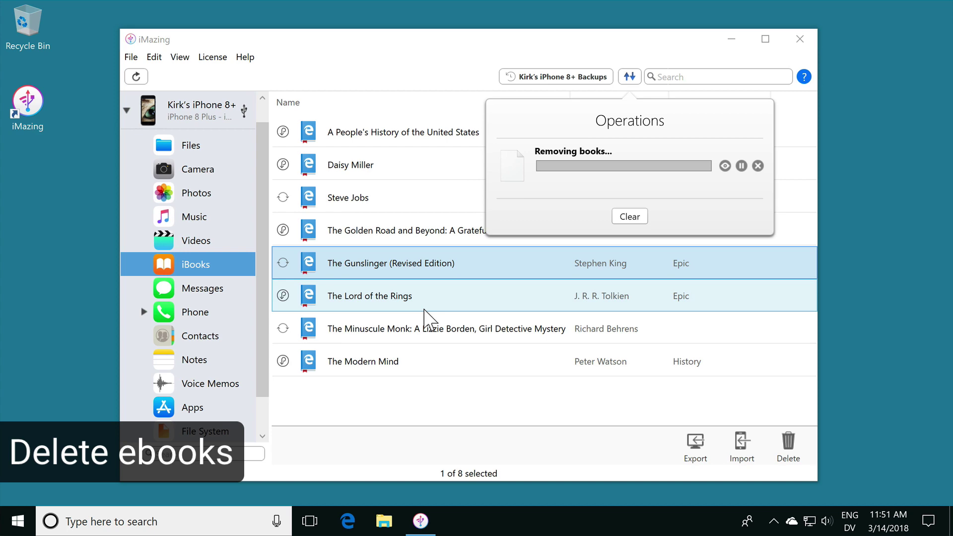